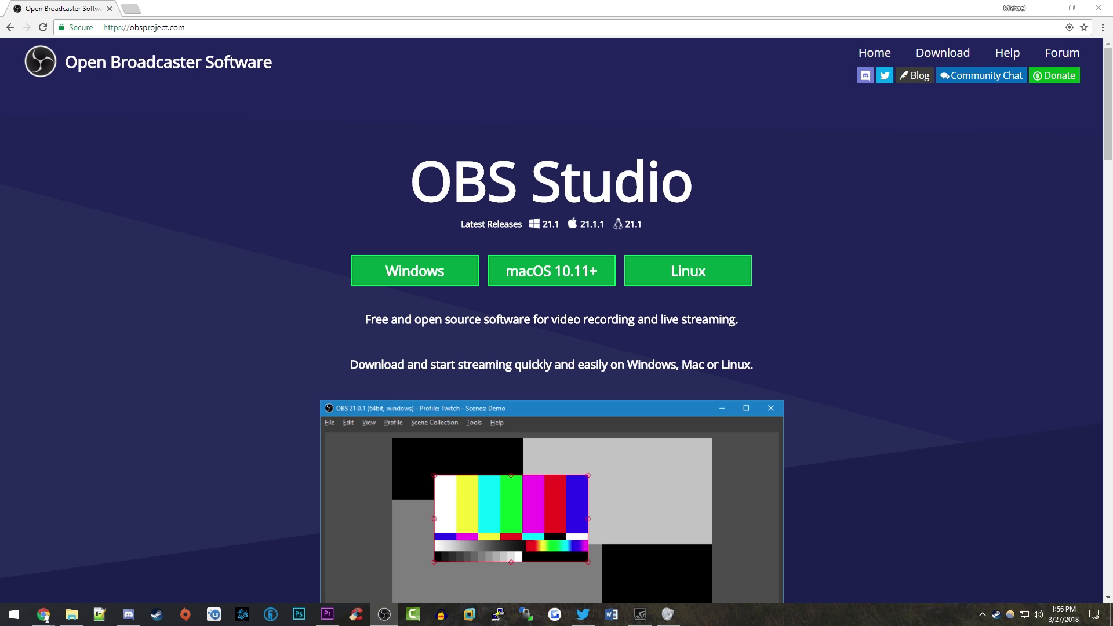
Bring the OBS Studio window in front of the browser and check the Add Scene prompt without adding a scene.
drag(1112, 109, 261, 111)
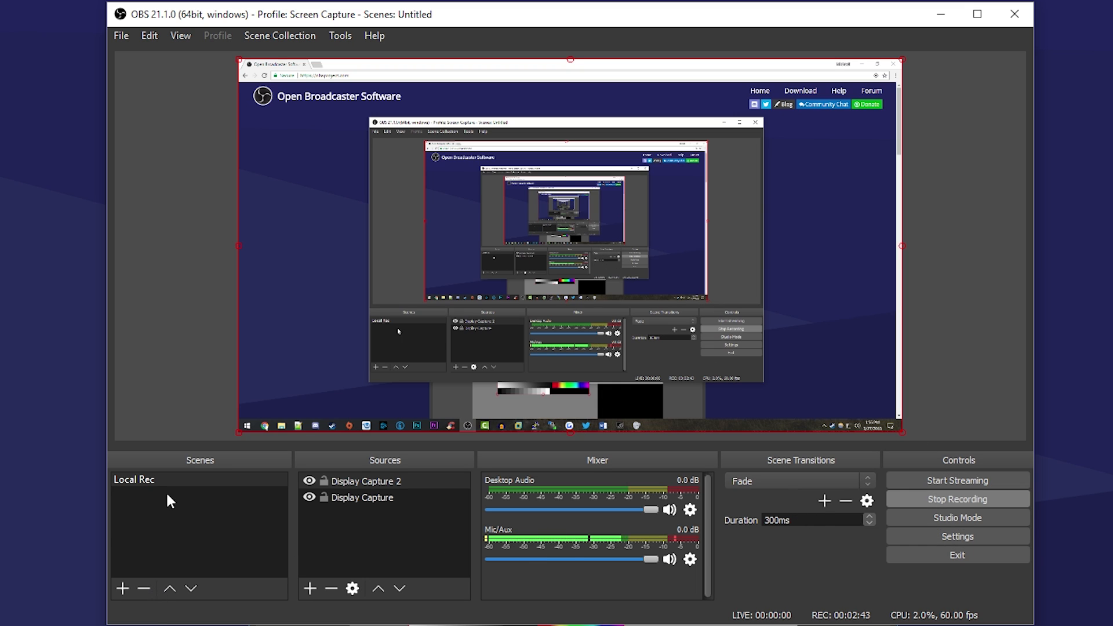
click(126, 591)
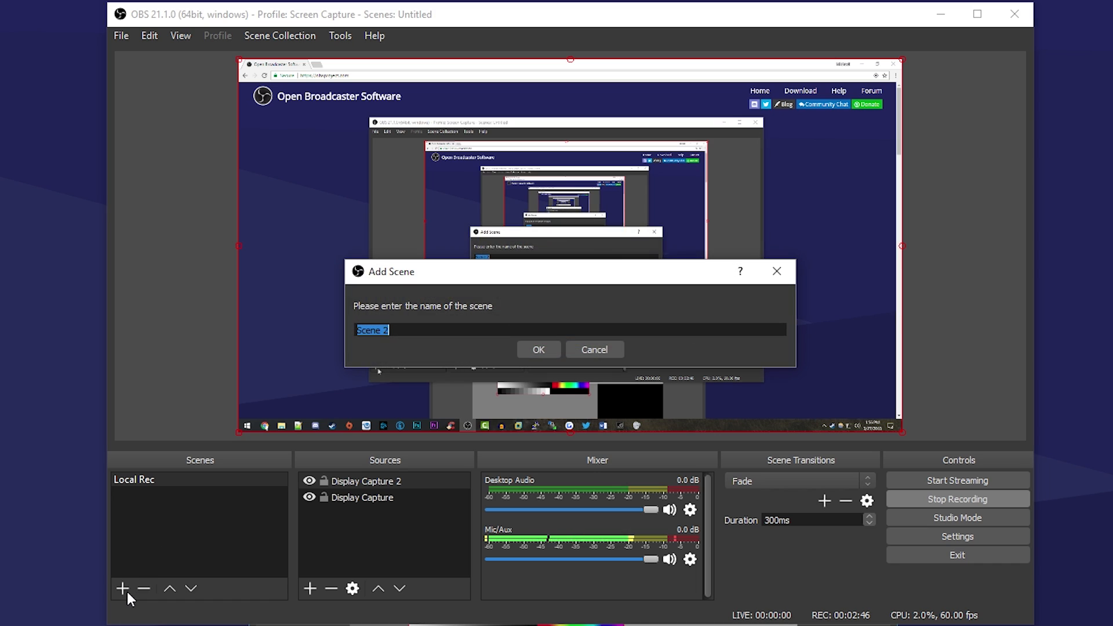
click(572, 356)
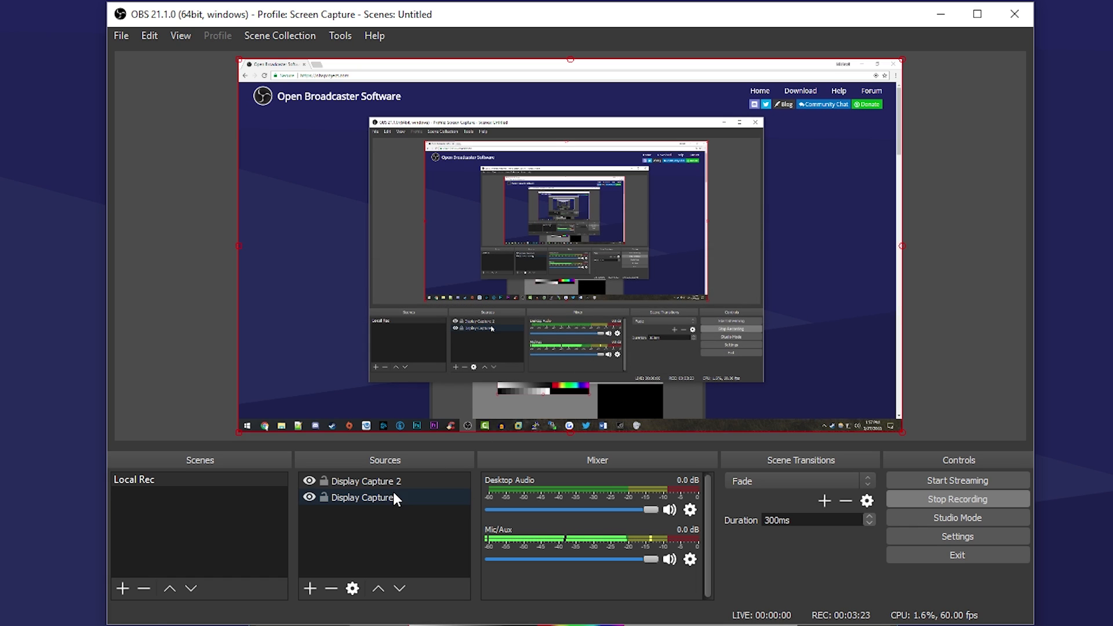
Add a new Display Capture source that captures Display 0: 1920x1080 @ 0,0.
click(311, 587)
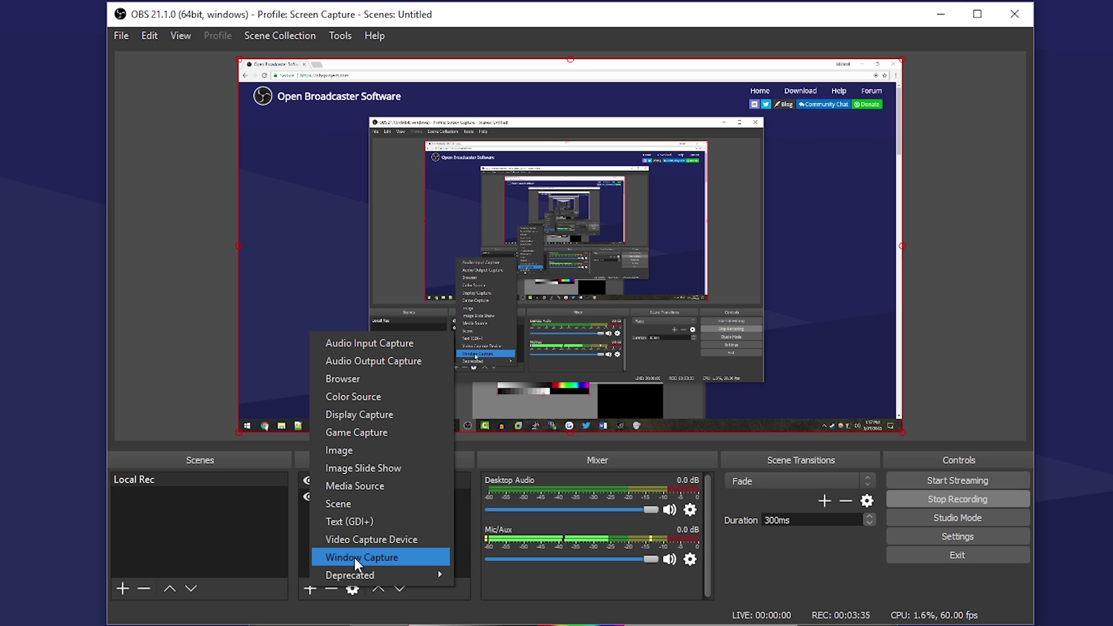
click(353, 416)
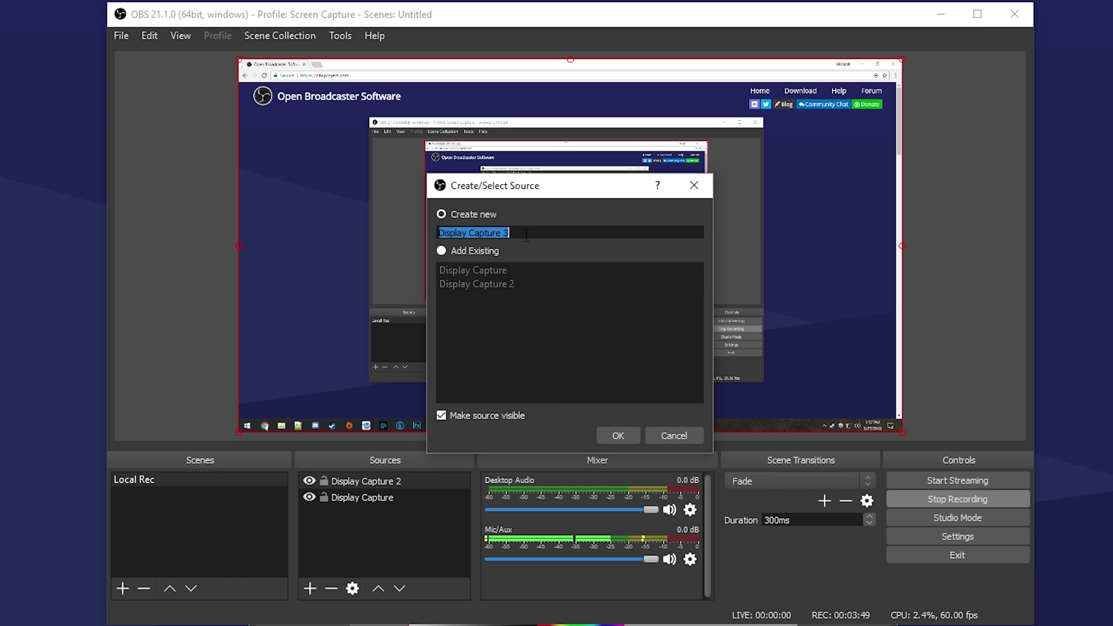
click(603, 433)
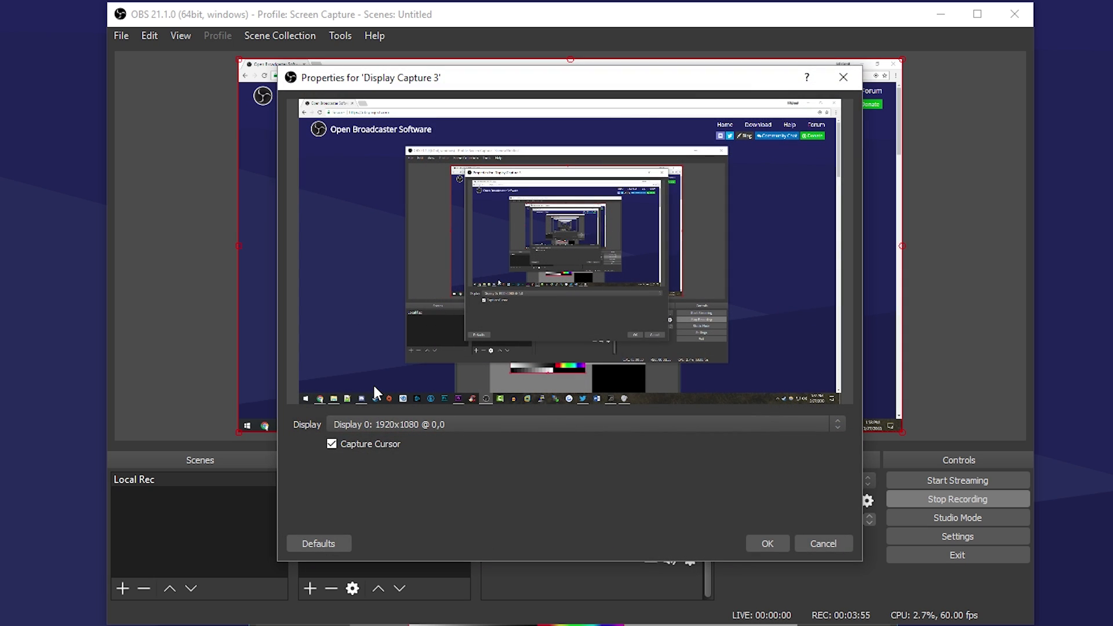
click(385, 426)
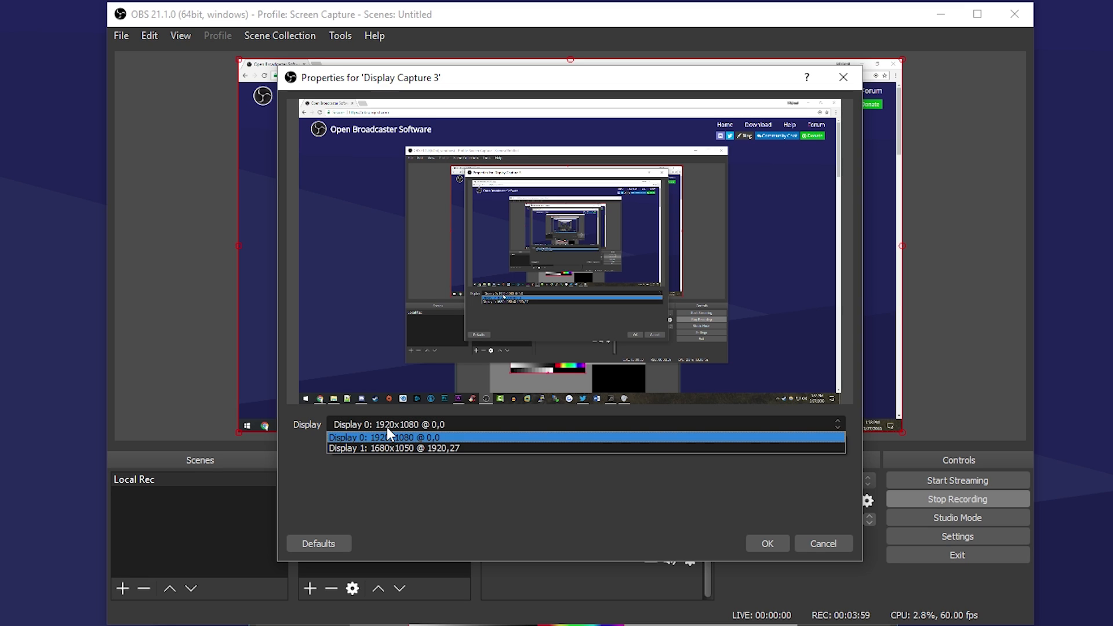
click(387, 435)
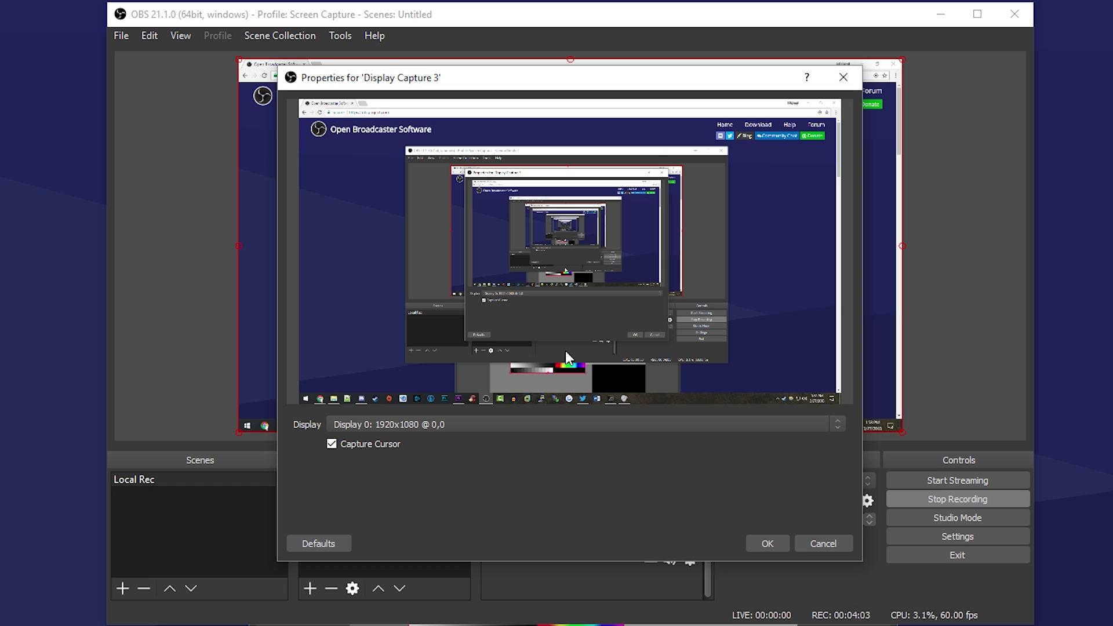
click(757, 545)
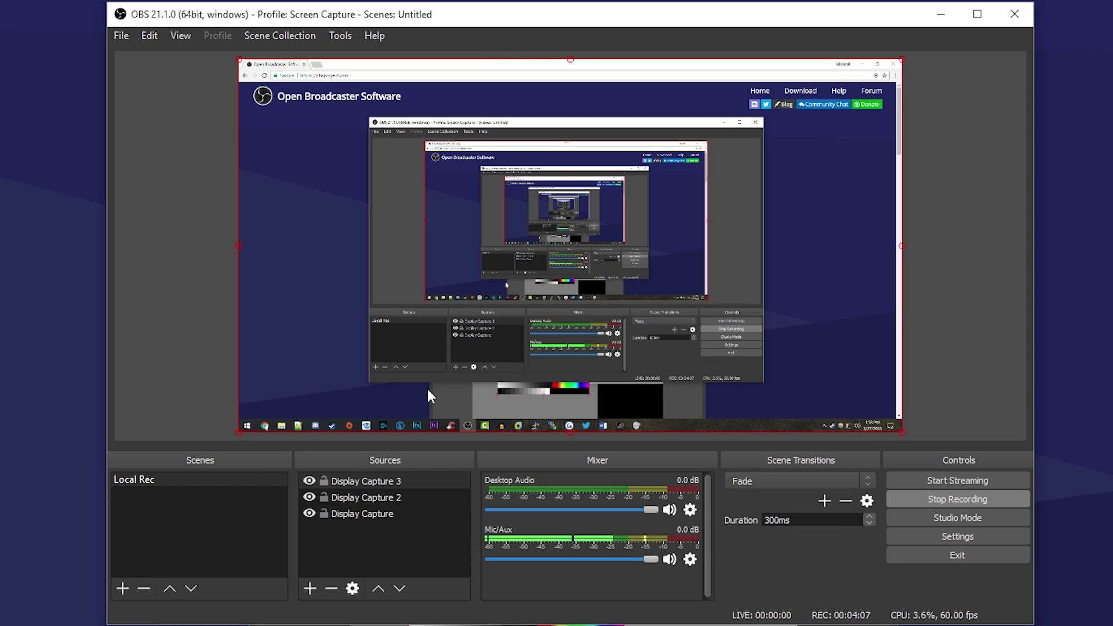
Remove the sources Display Capture 3 and Display Capture 2 from the Local Rec scene.
right_click(401, 483)
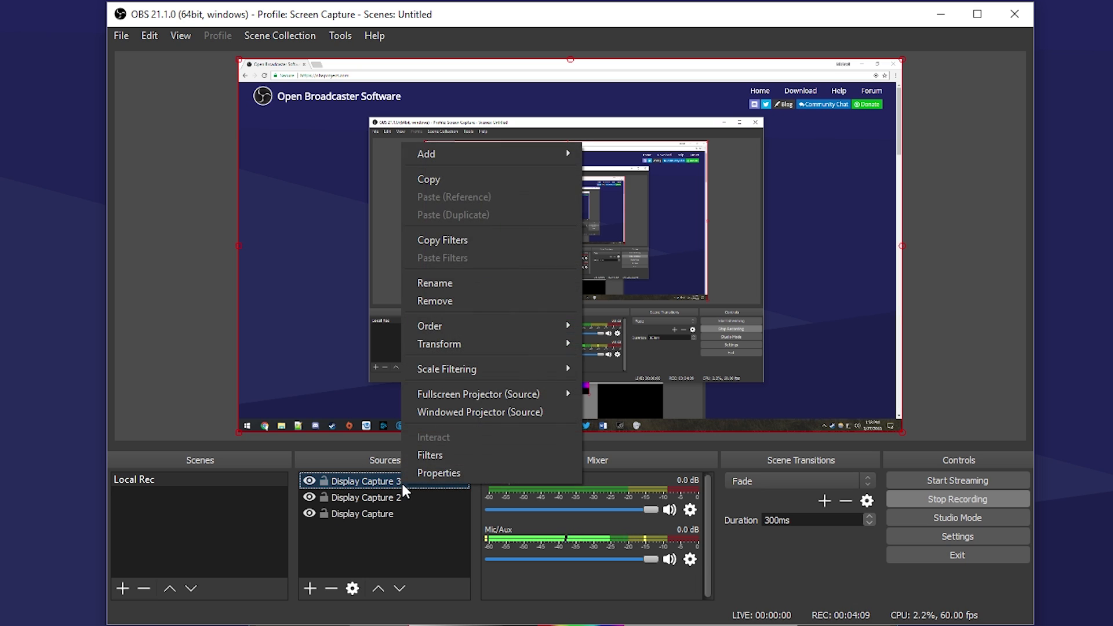
click(353, 479)
click(328, 588)
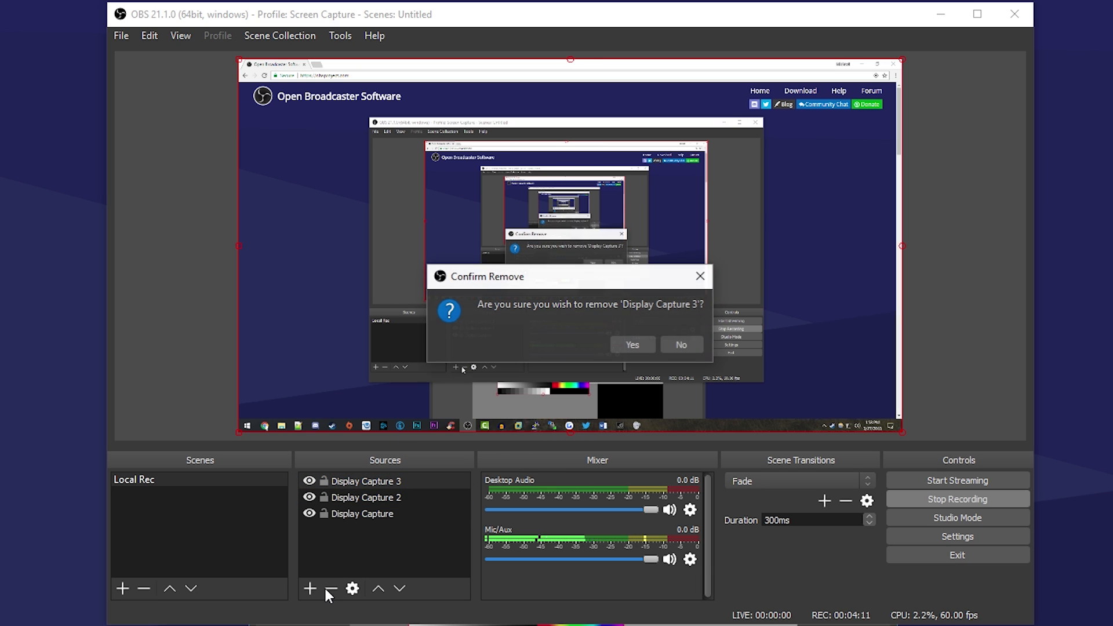
key(Return)
click(332, 588)
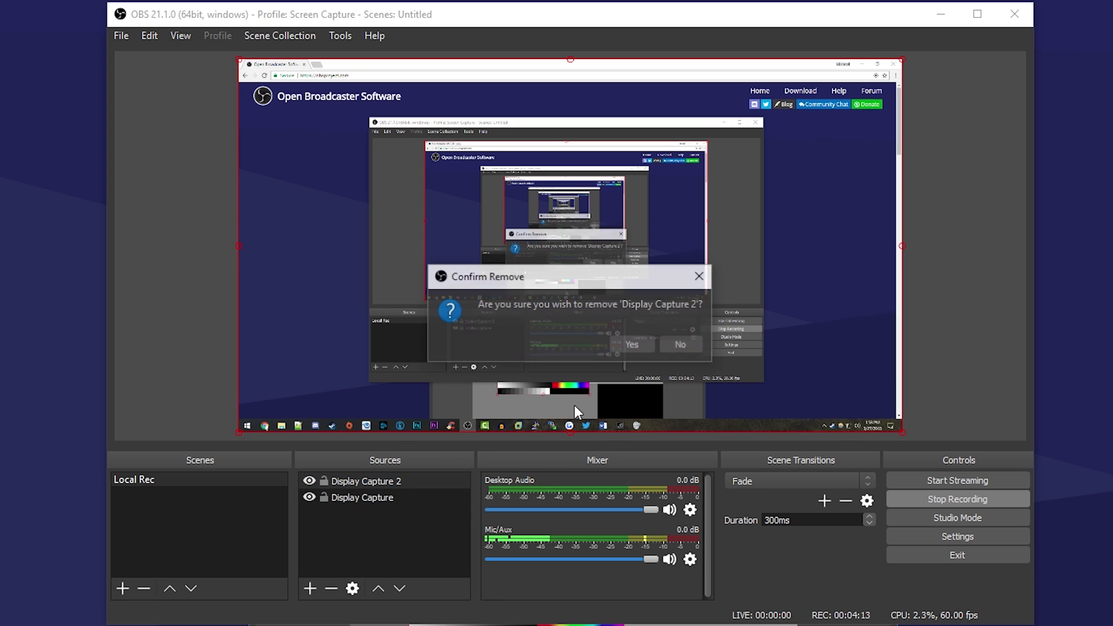
click(624, 344)
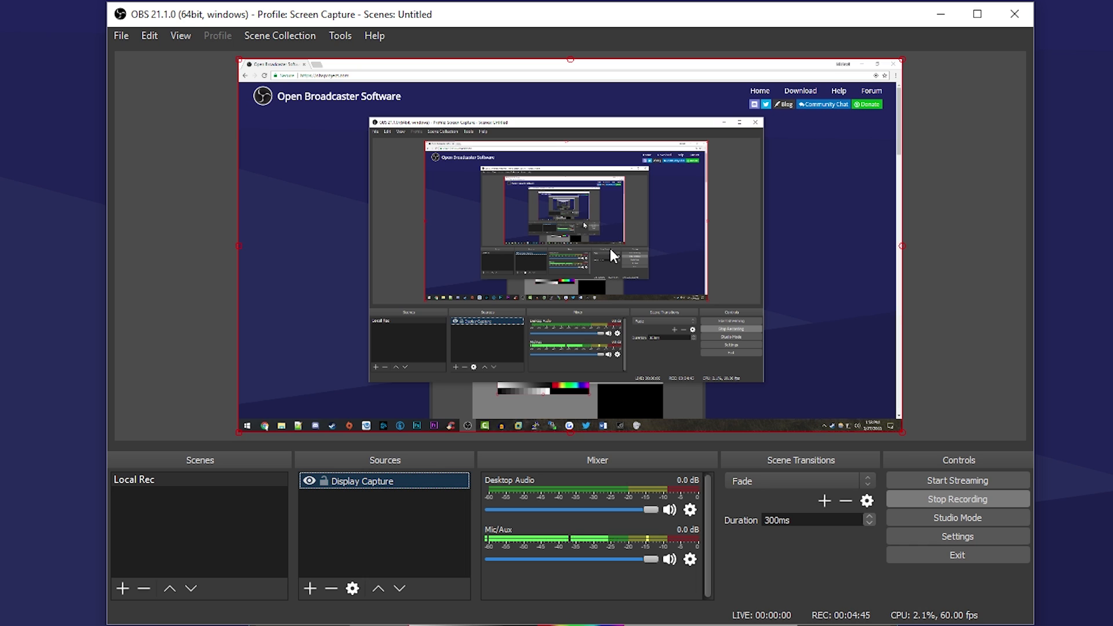
Open the program settings and look through the General options.
click(116, 33)
click(139, 97)
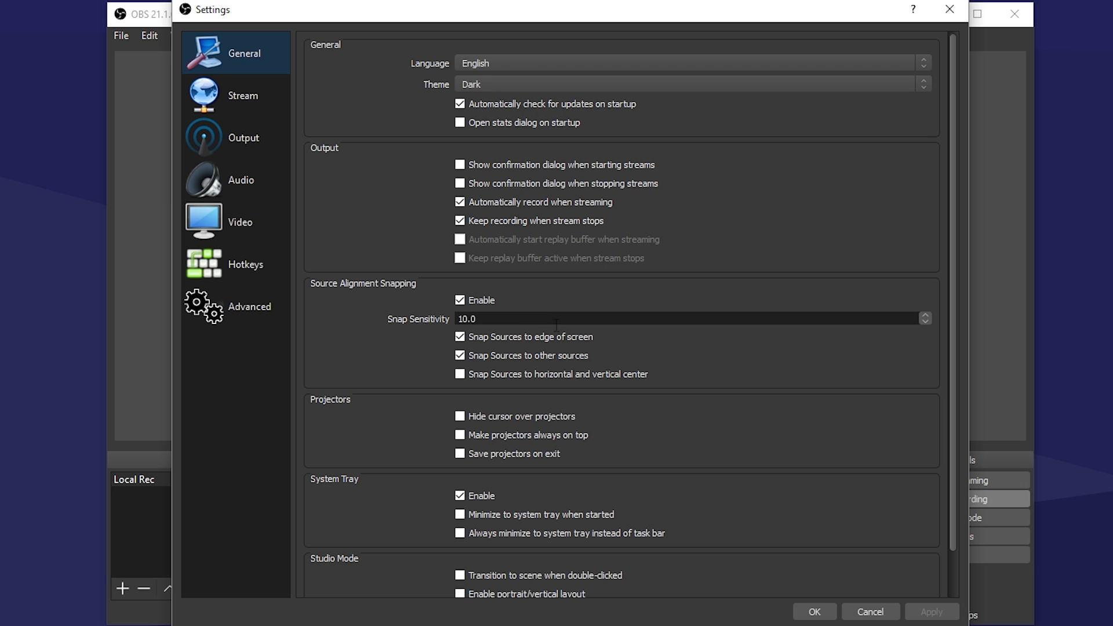
scroll(553, 349, down, 2)
scroll(553, 351, up, 2)
Preview the Default theme and set the theme back to Dark.
click(483, 87)
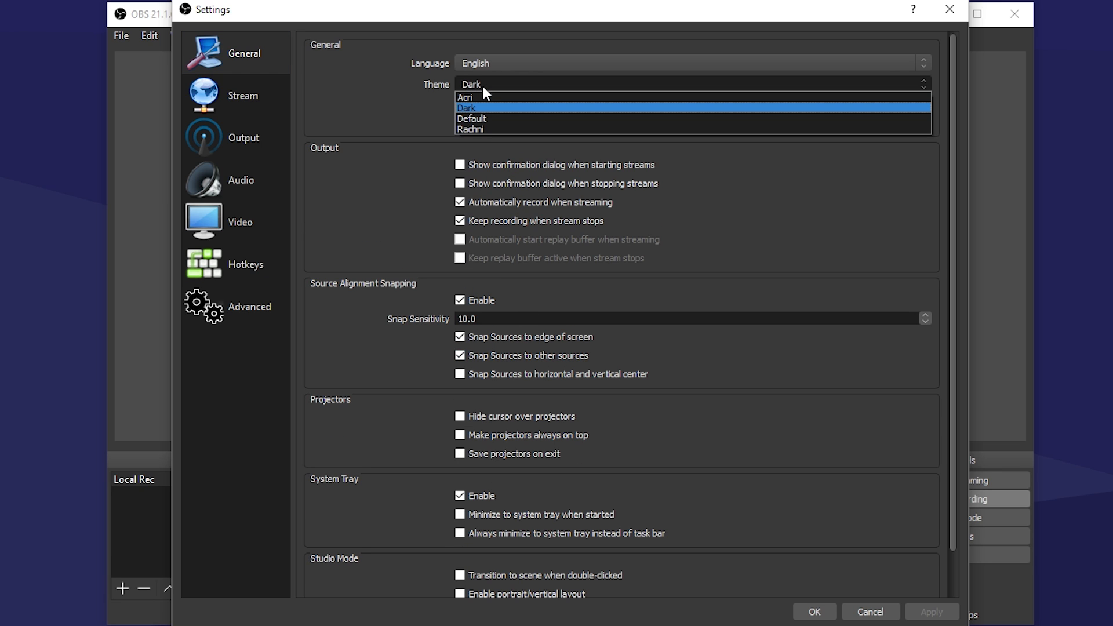
click(483, 119)
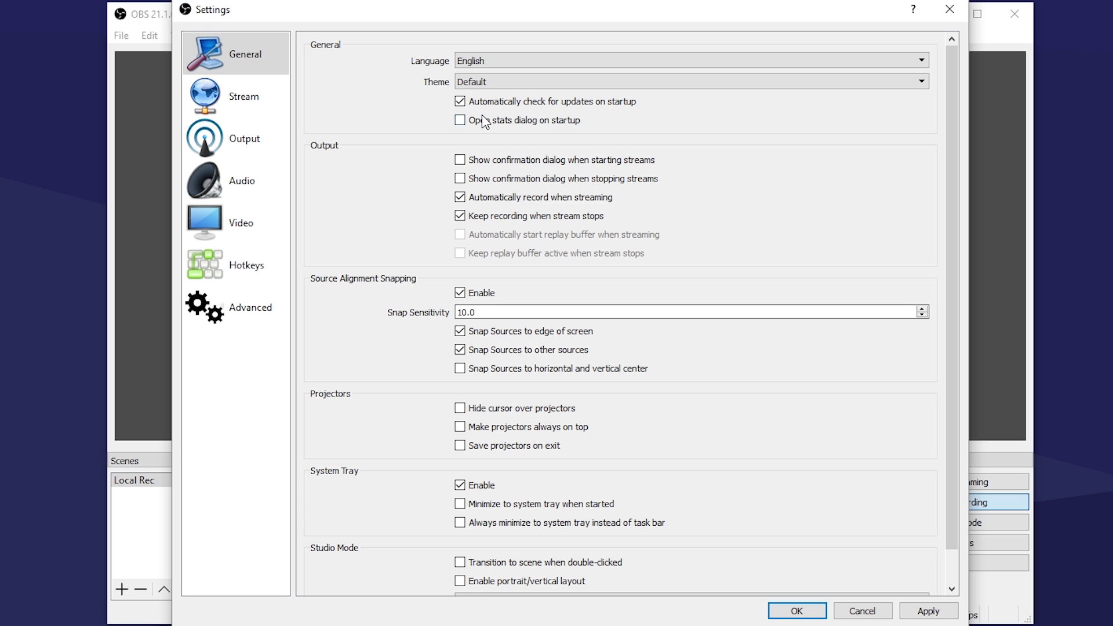
click(489, 83)
click(479, 104)
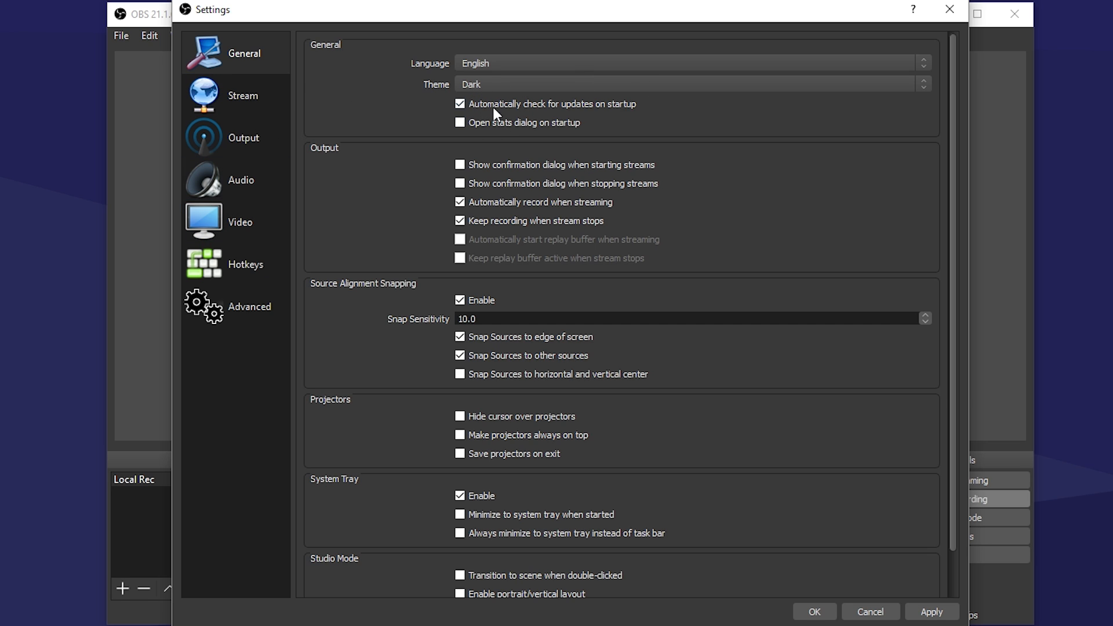
Preview the Acri, Rachni and Default themes and restore the Dark theme.
click(475, 85)
click(482, 97)
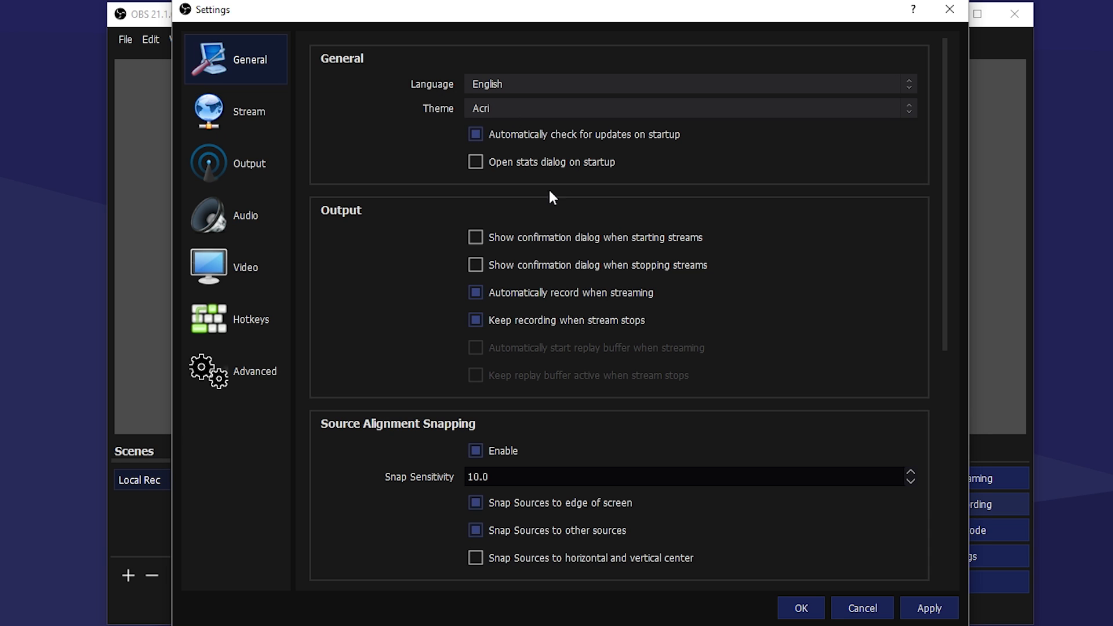
click(488, 112)
click(488, 163)
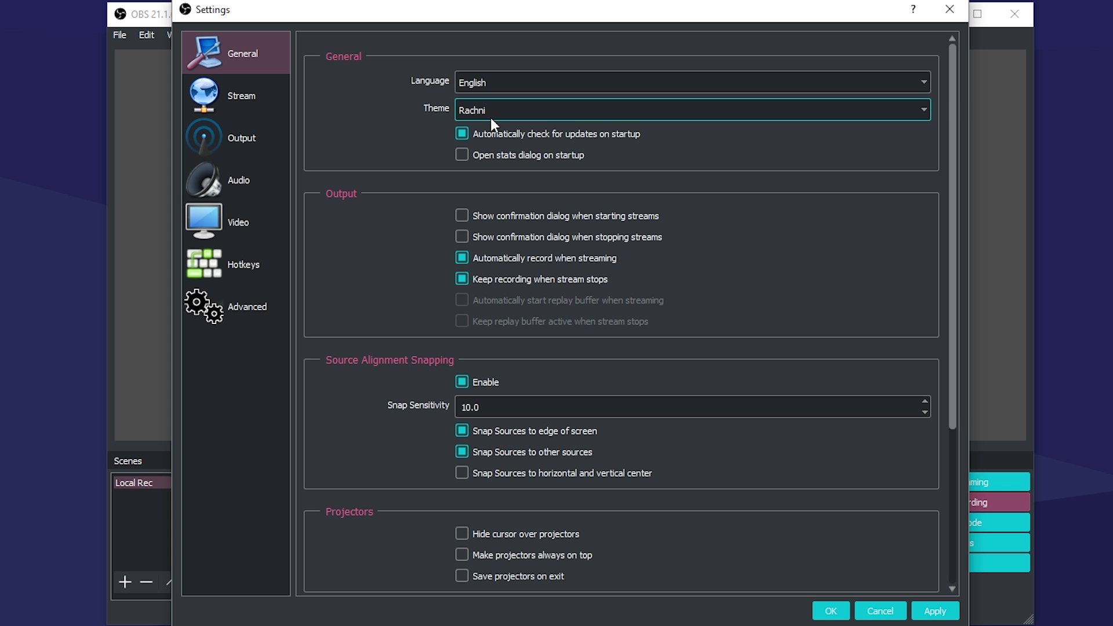
click(488, 109)
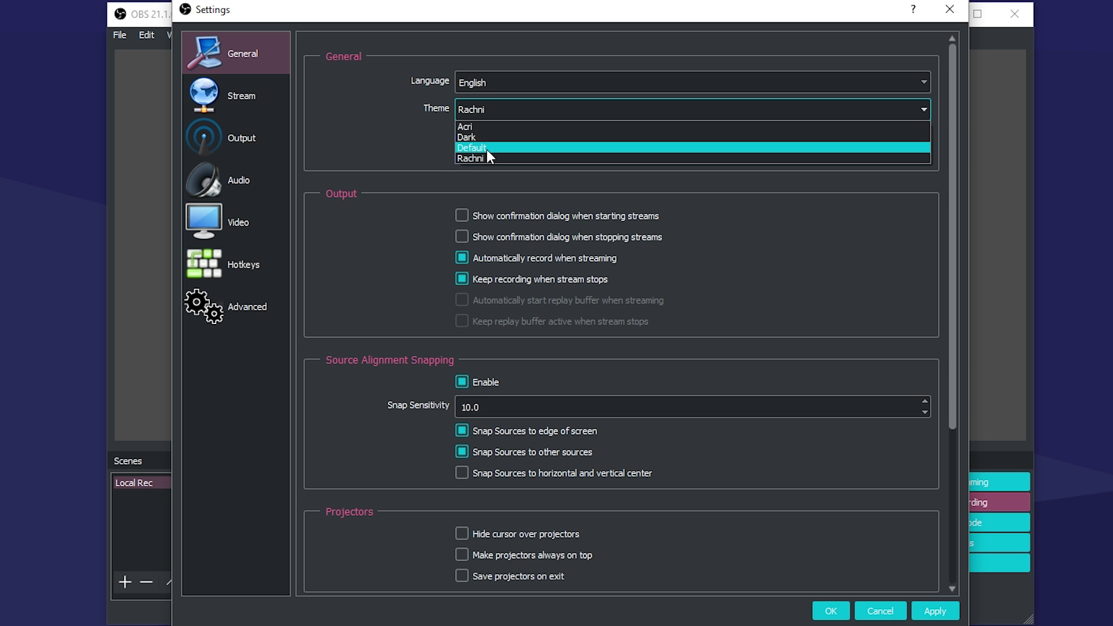
click(486, 149)
click(475, 81)
click(475, 107)
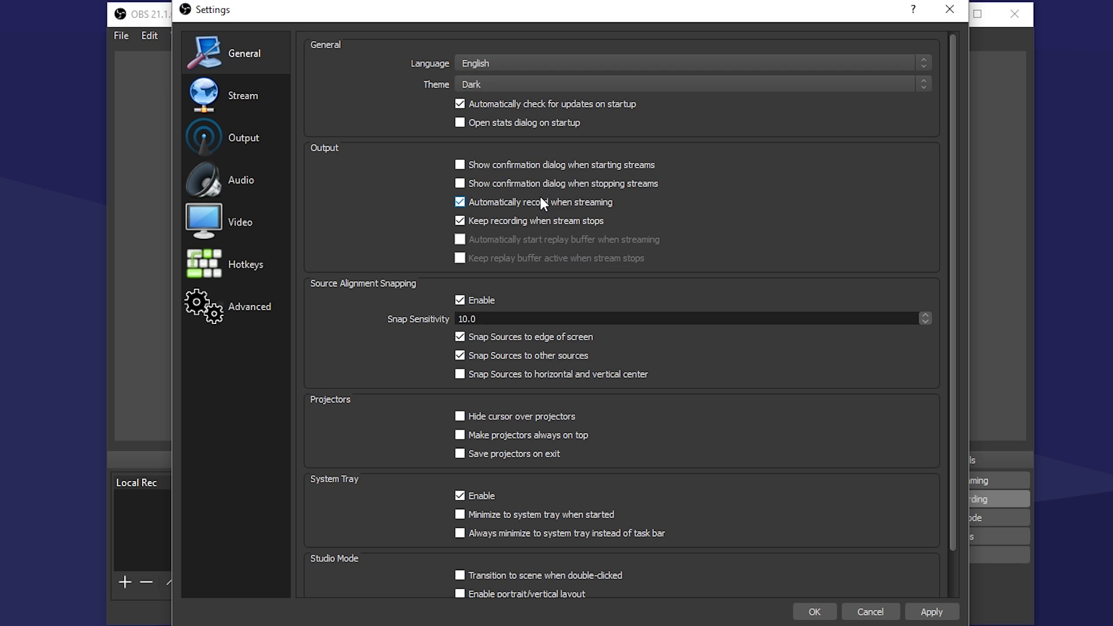
Review the remaining General options, the streaming service settings and the streaming output encoder settings.
scroll(391, 203, down, 1)
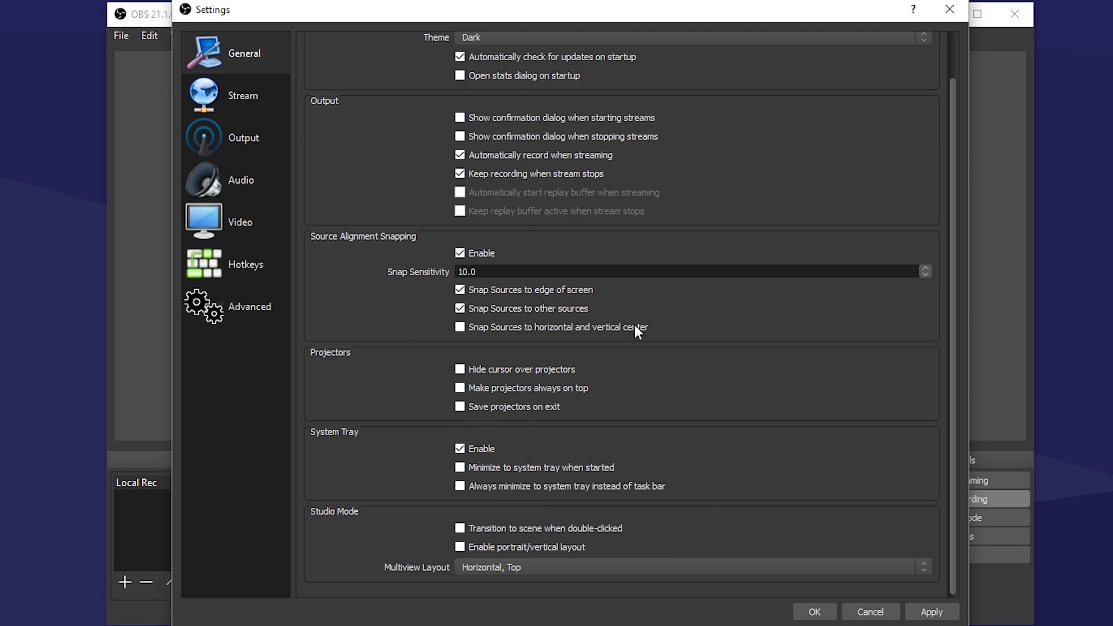
scroll(638, 331, up, 1)
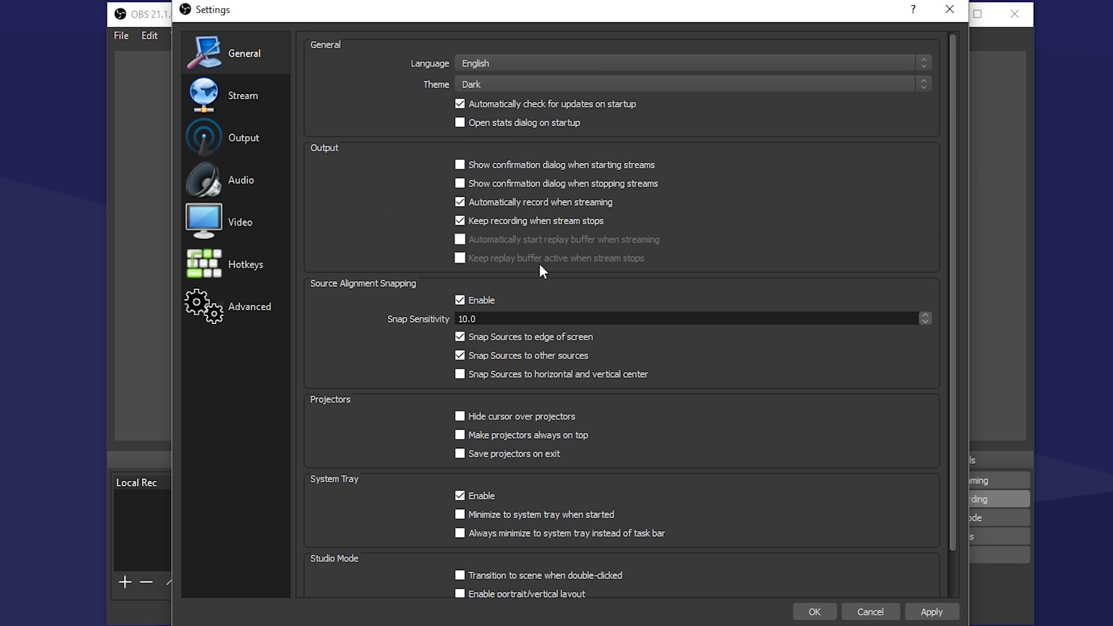
click(274, 105)
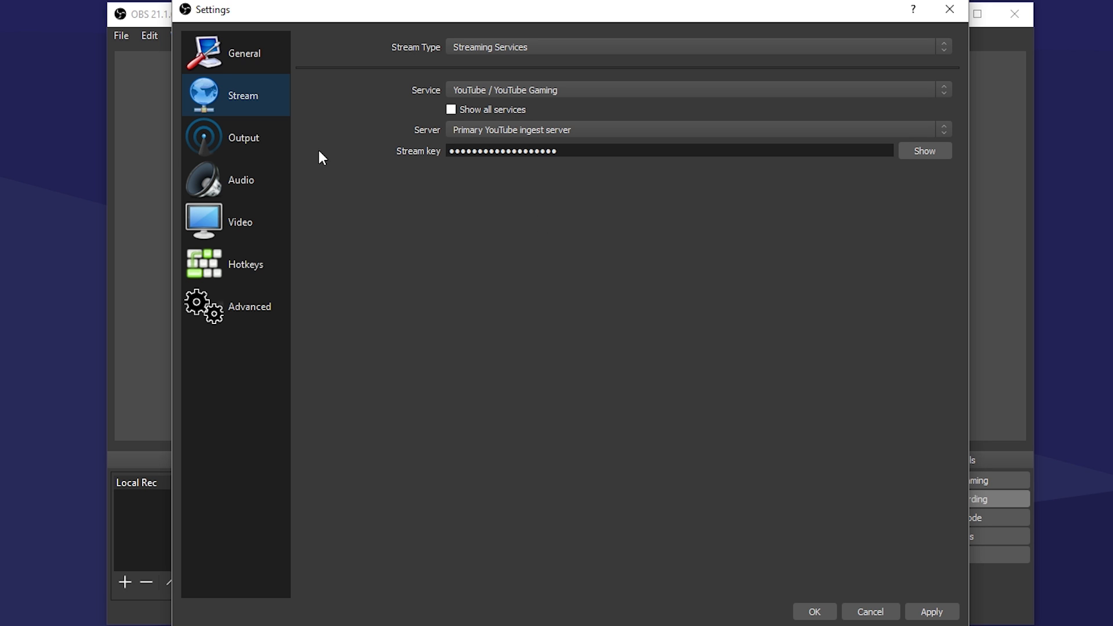
click(265, 148)
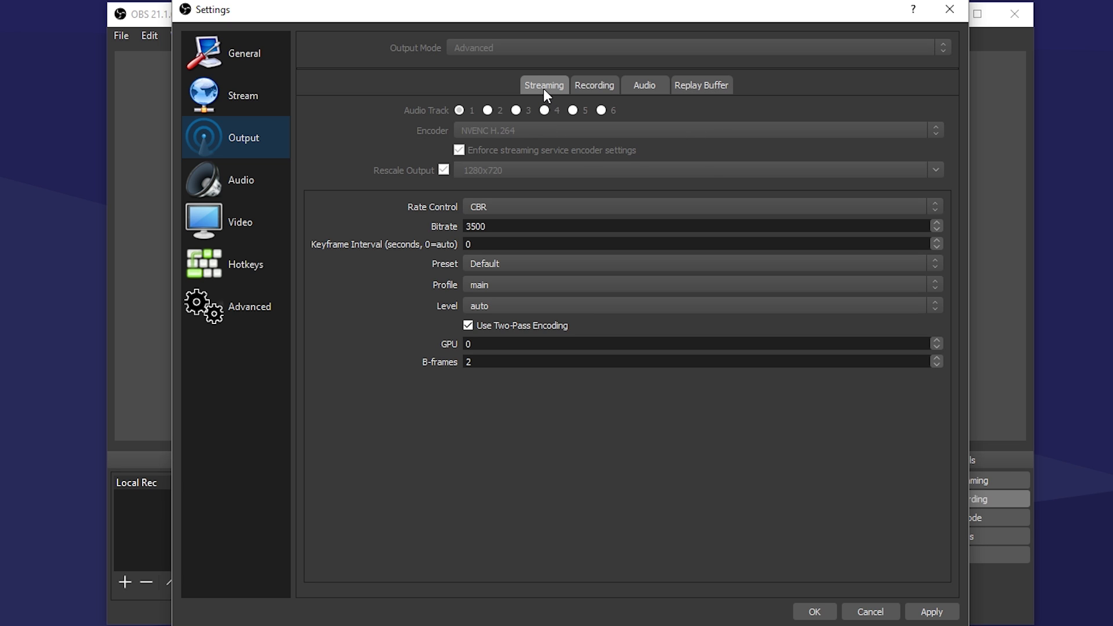
Examine the recording output settings, keeping CBR rate control, and check the output audio track bitrates and names.
click(593, 87)
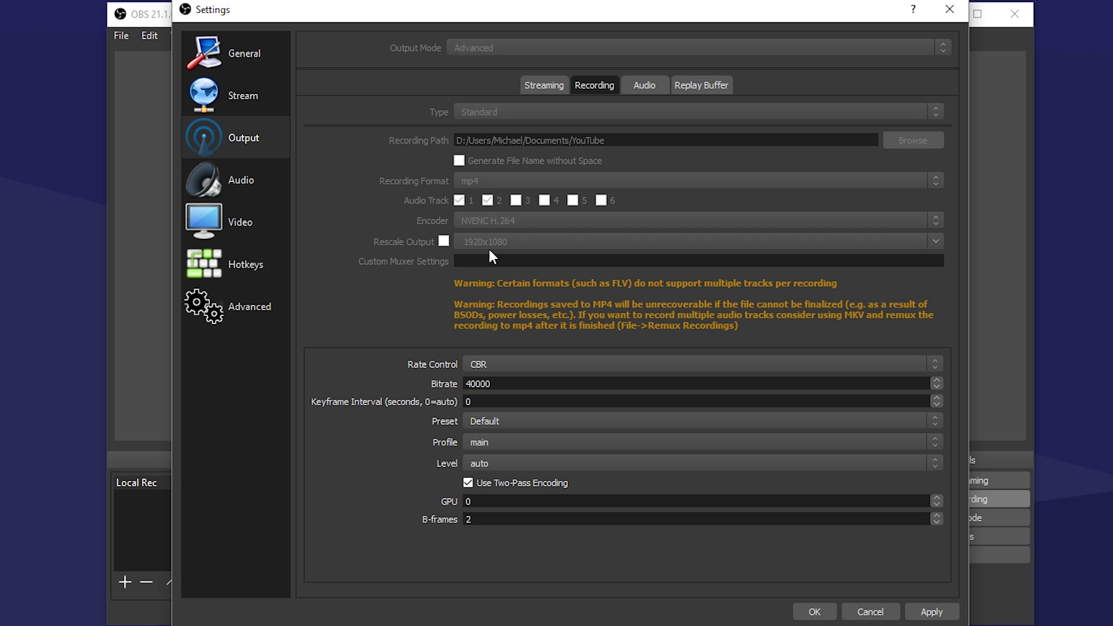
click(487, 371)
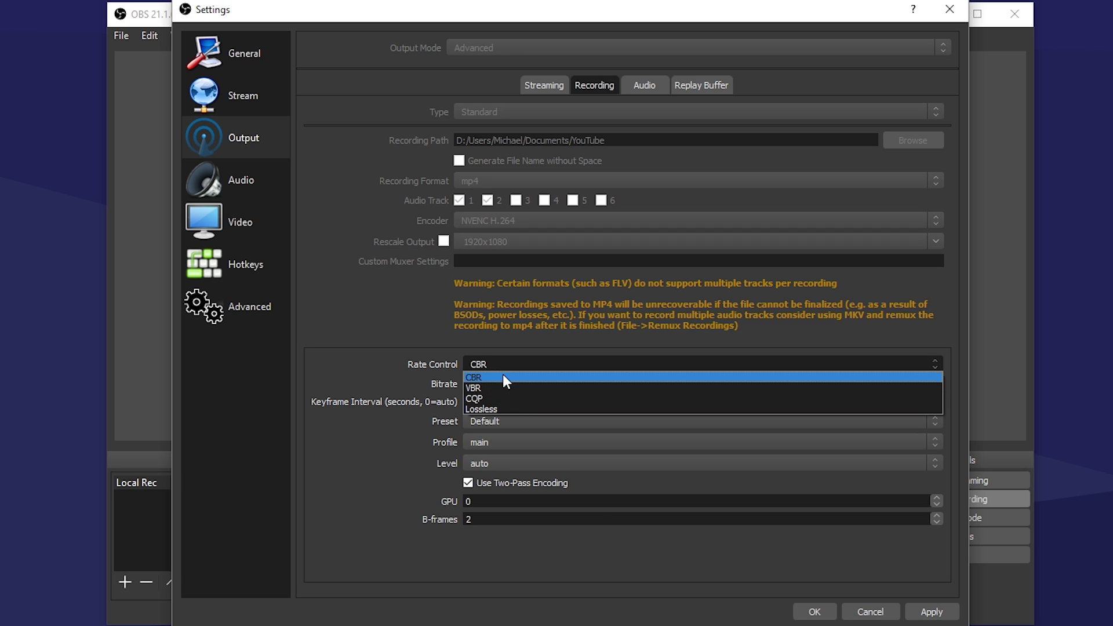
click(505, 381)
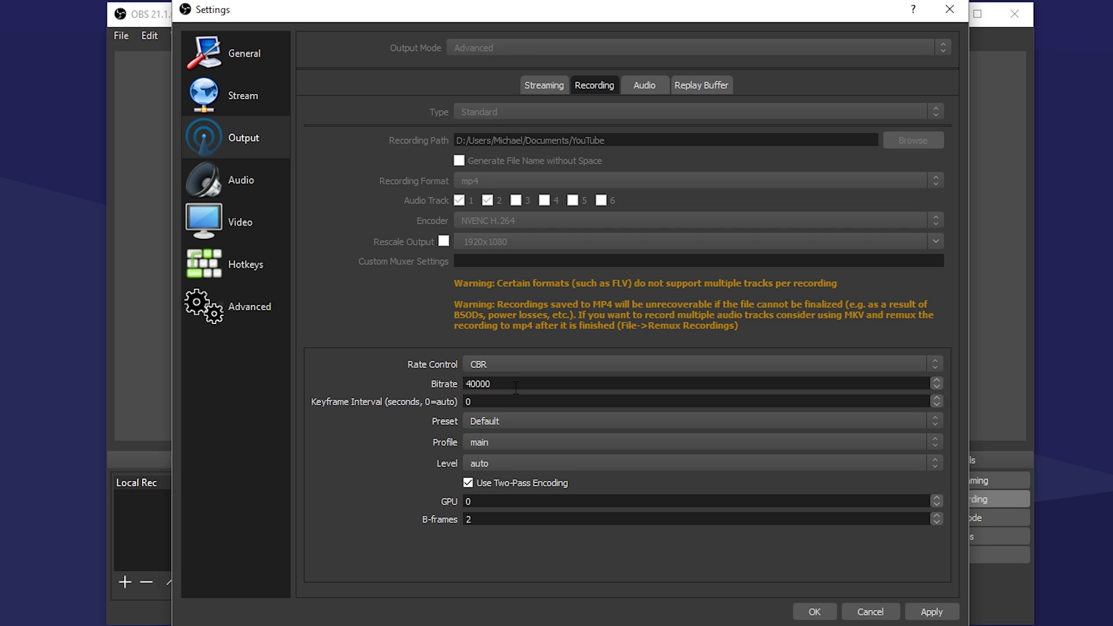
drag(493, 384, 407, 380)
click(504, 386)
click(655, 88)
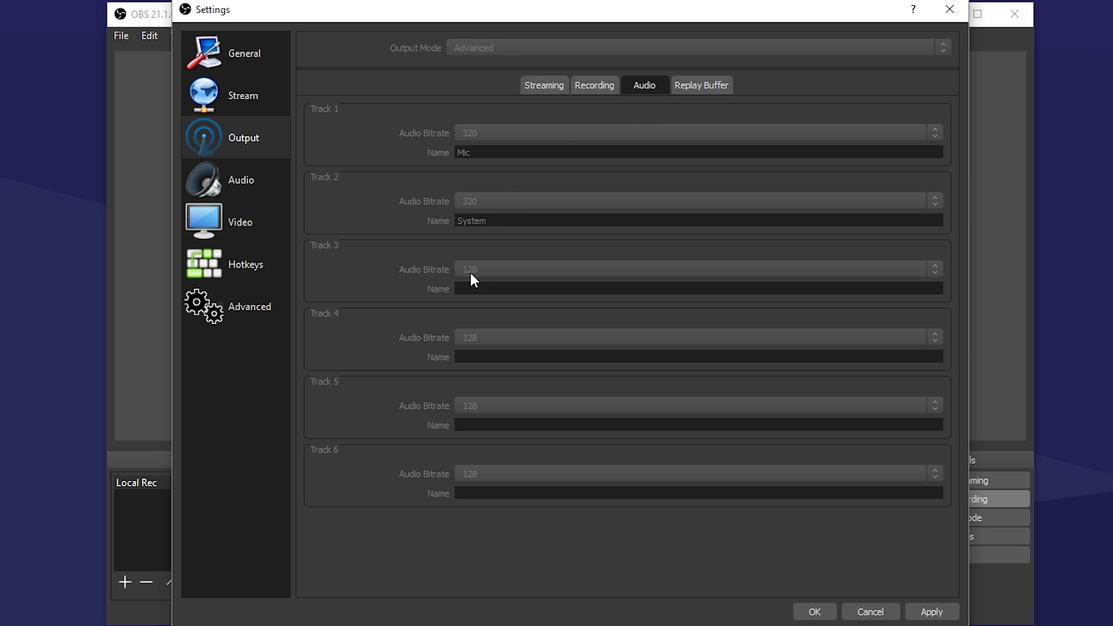
click(599, 87)
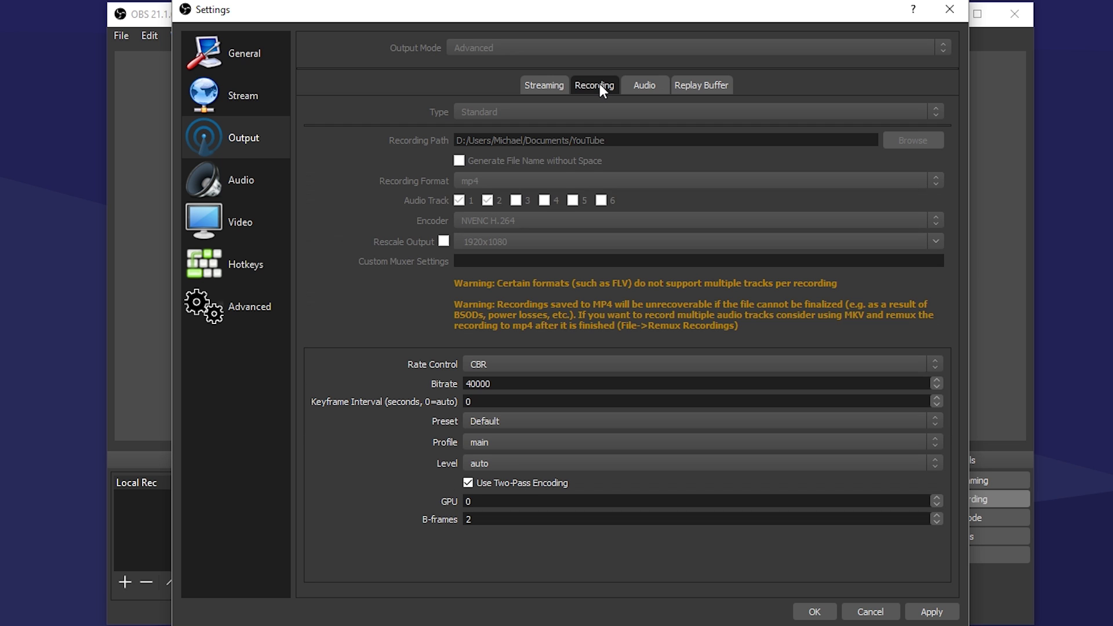
Review the Audio device, Video resolution, Hotkeys and Advanced settings.
click(242, 189)
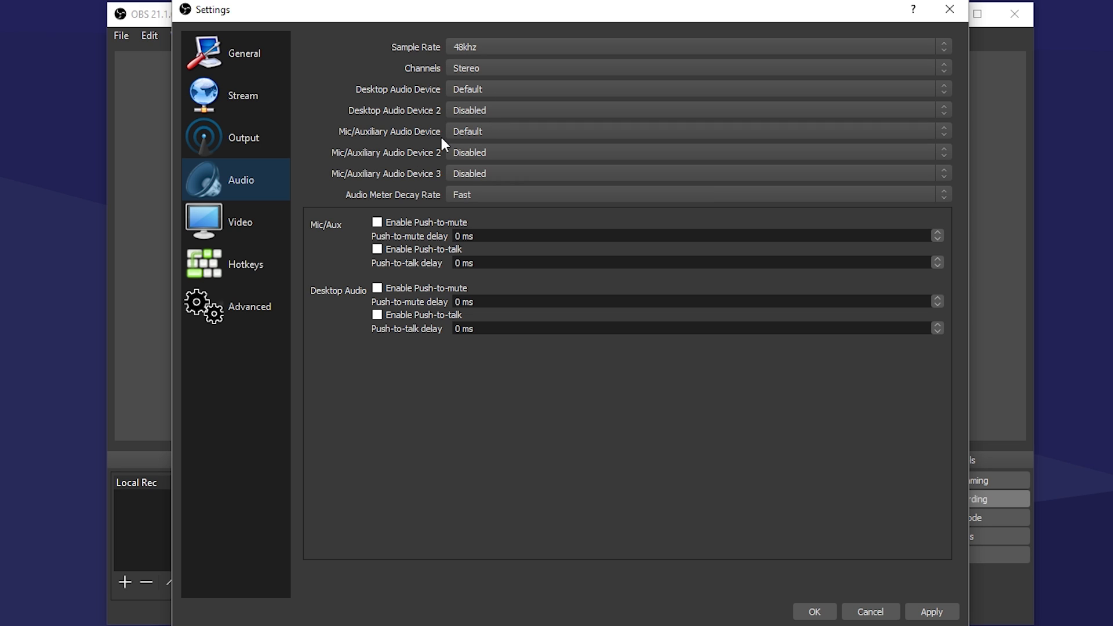
click(230, 221)
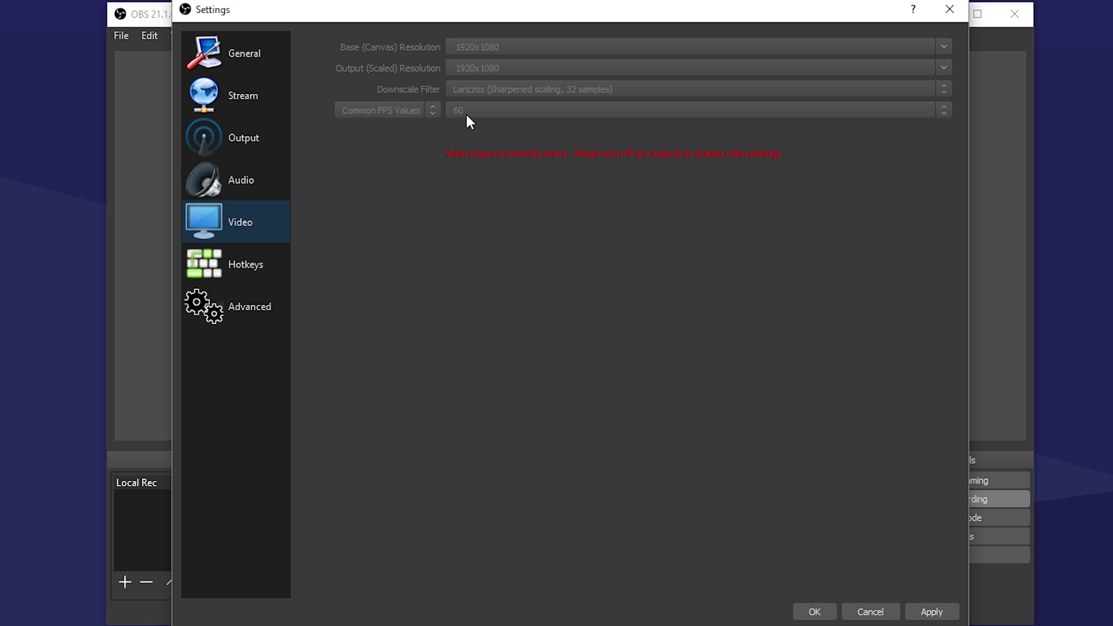
click(245, 267)
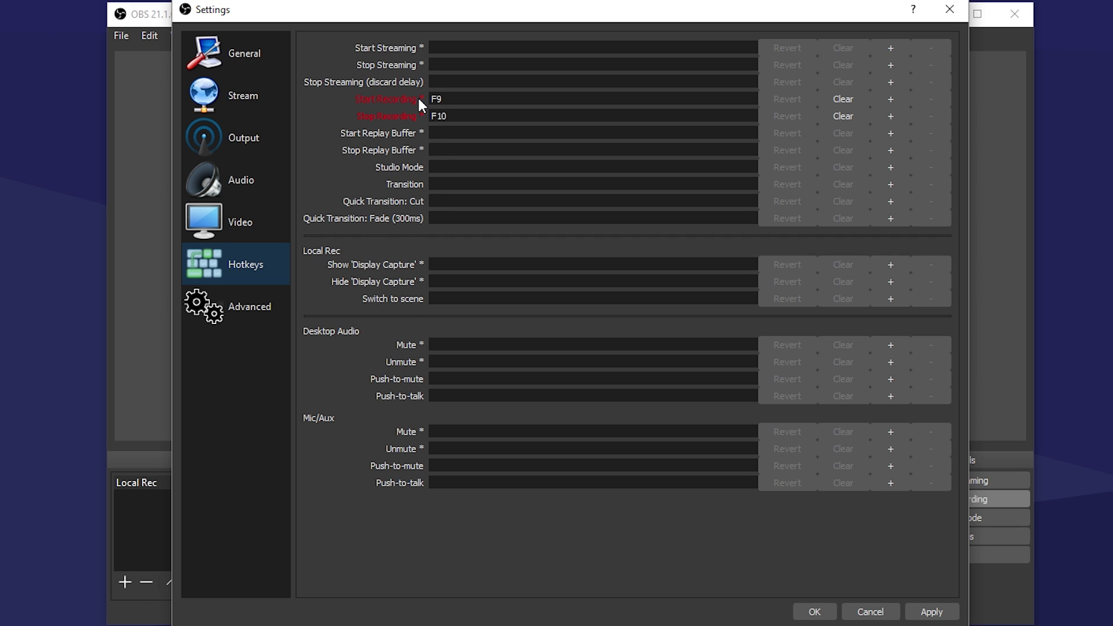
mouse_move(418, 105)
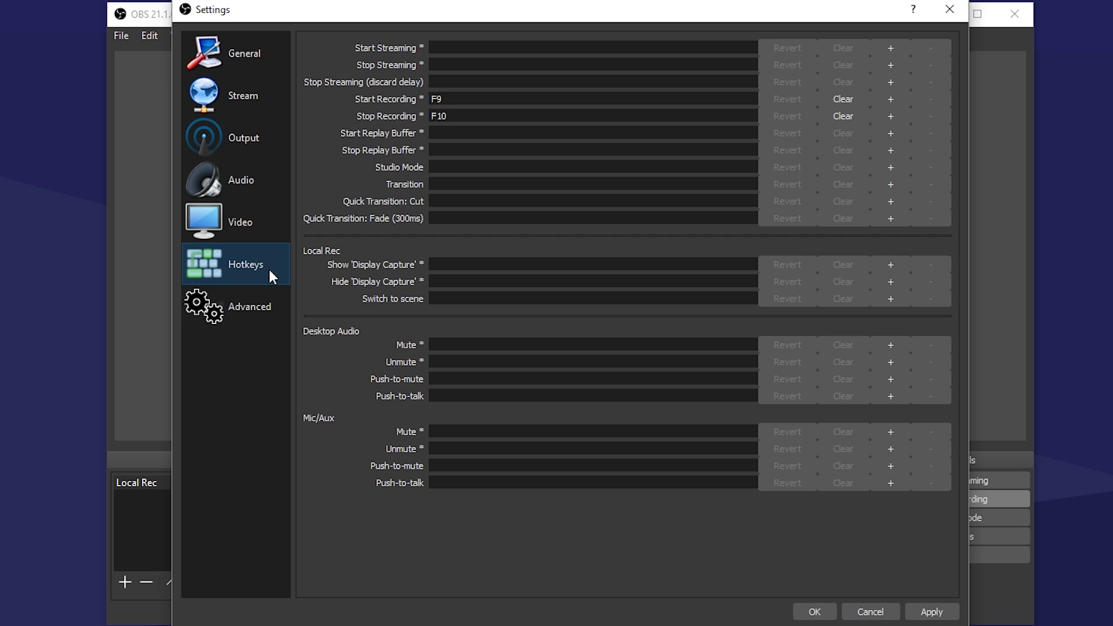
click(251, 319)
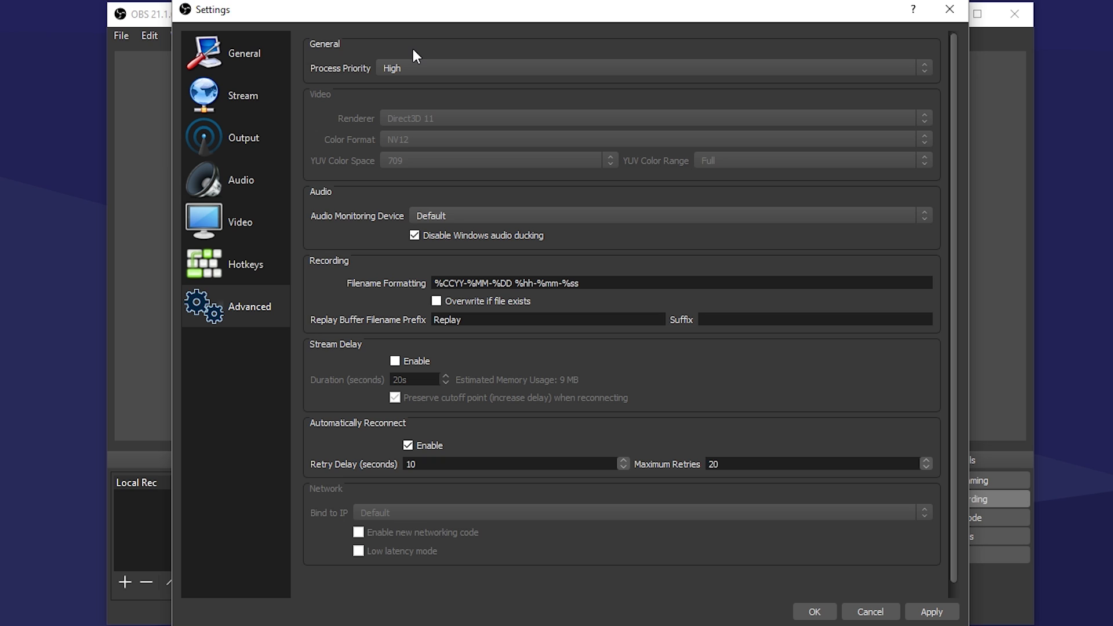
Check the available process priority levels in the Advanced settings and keep High selected.
click(415, 66)
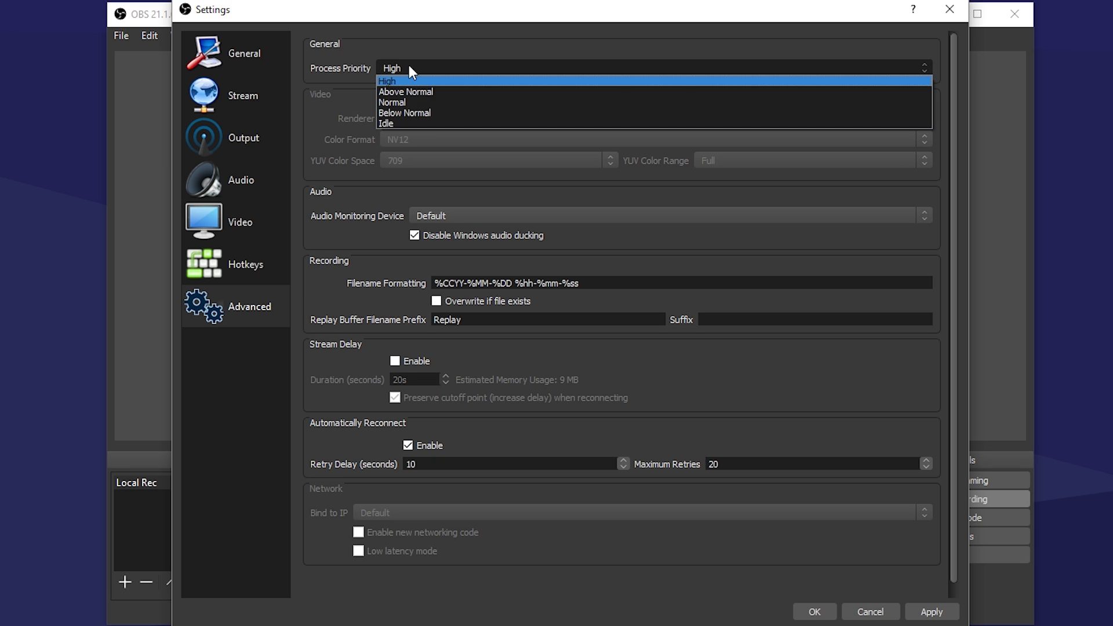
click(408, 66)
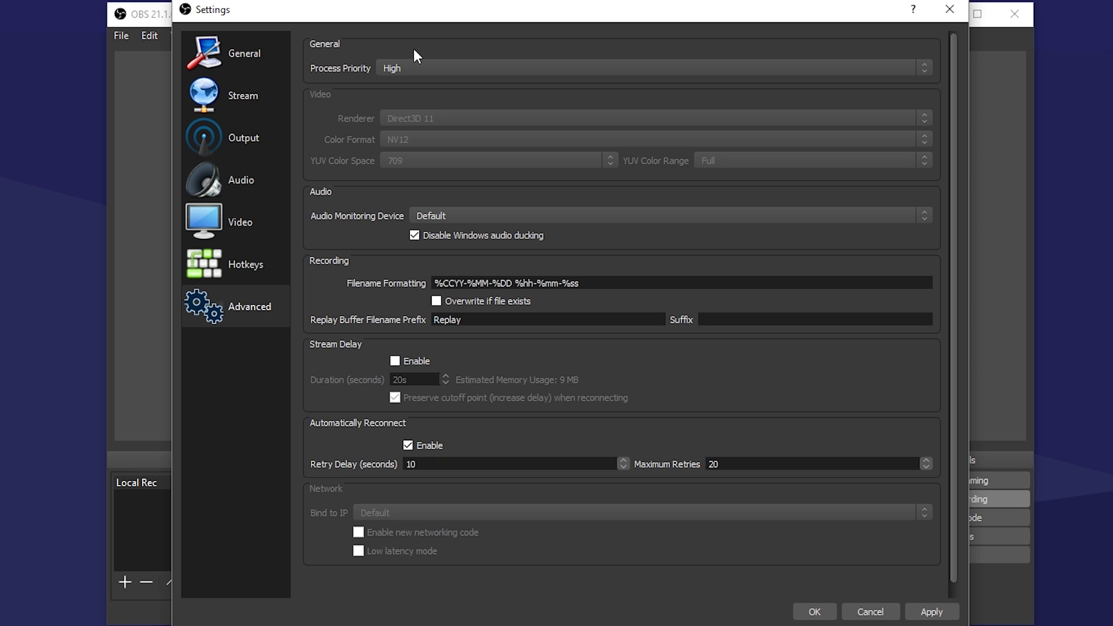
click(413, 67)
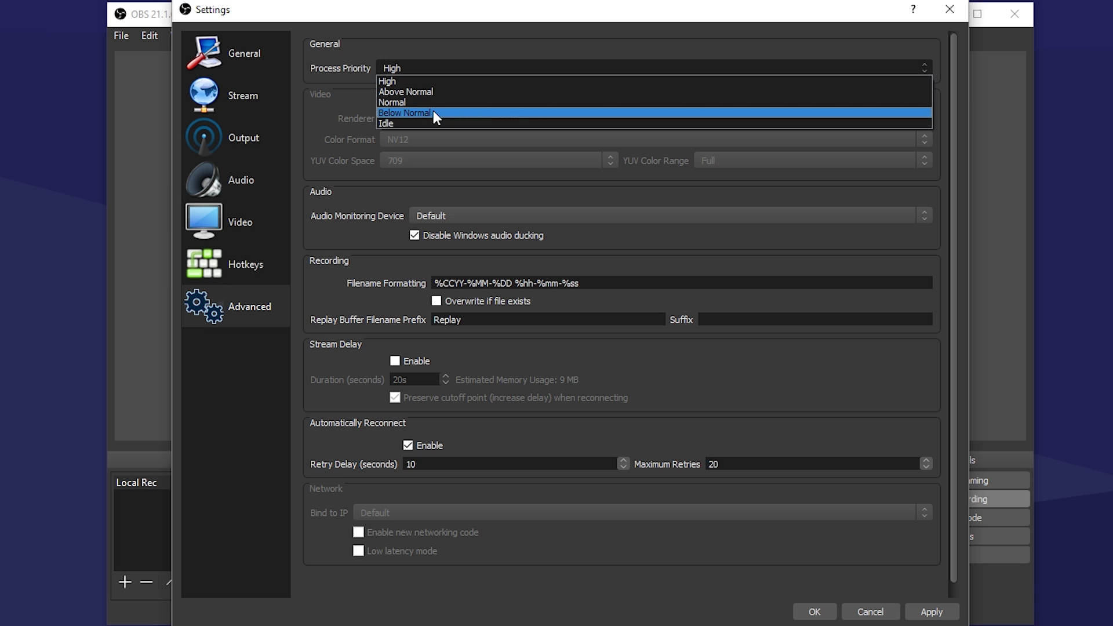
click(433, 81)
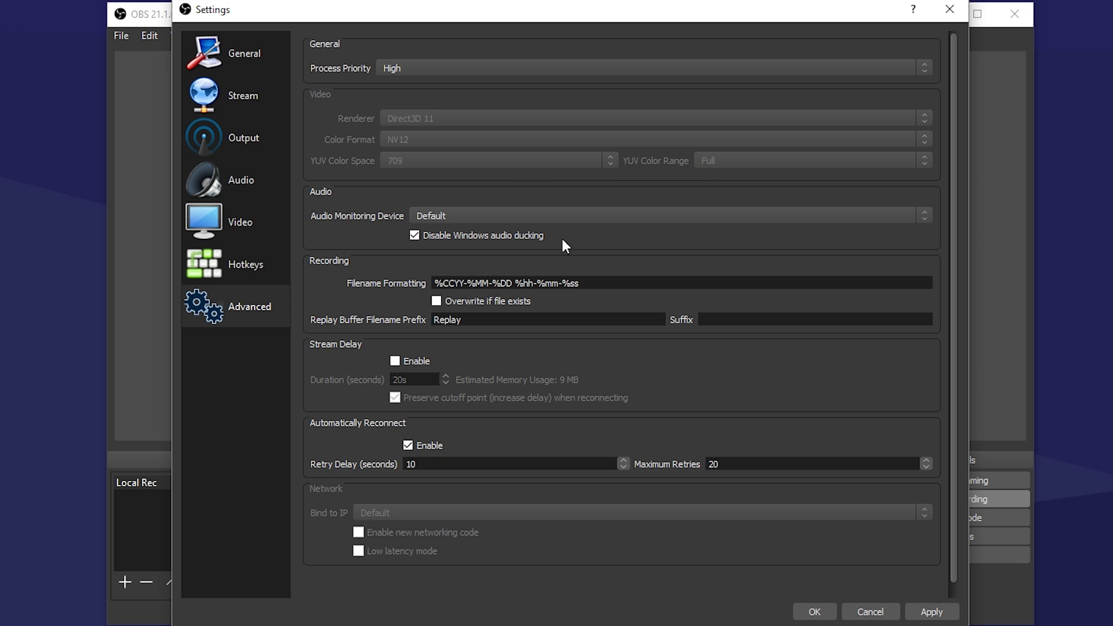
Check the audio monitoring devices, keeping Default, review the recording filename formatting, and close the settings.
click(502, 218)
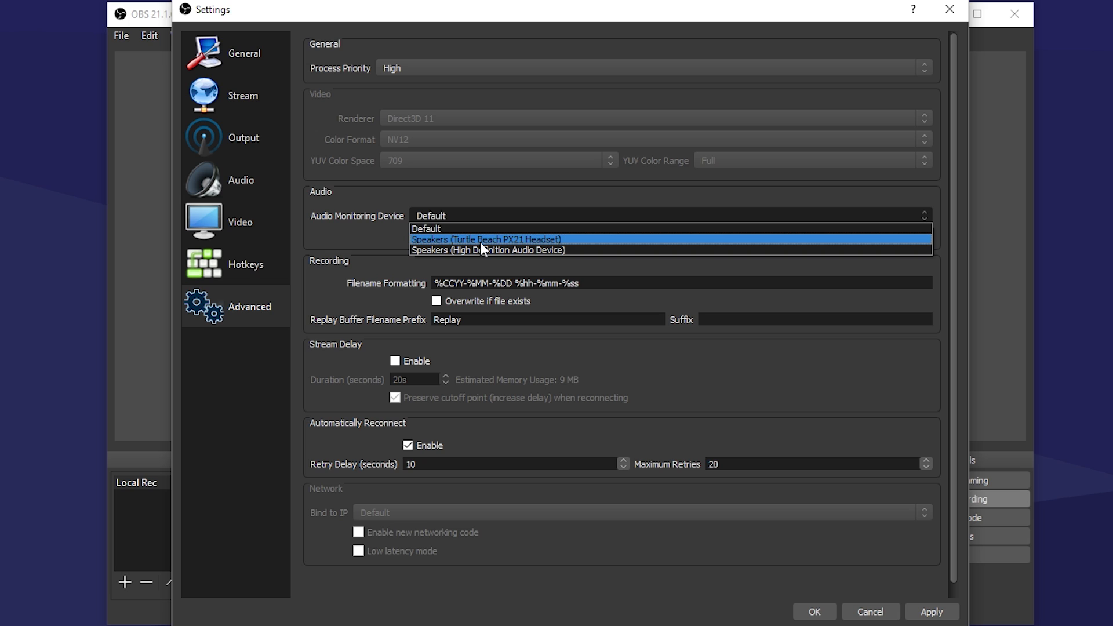
click(445, 210)
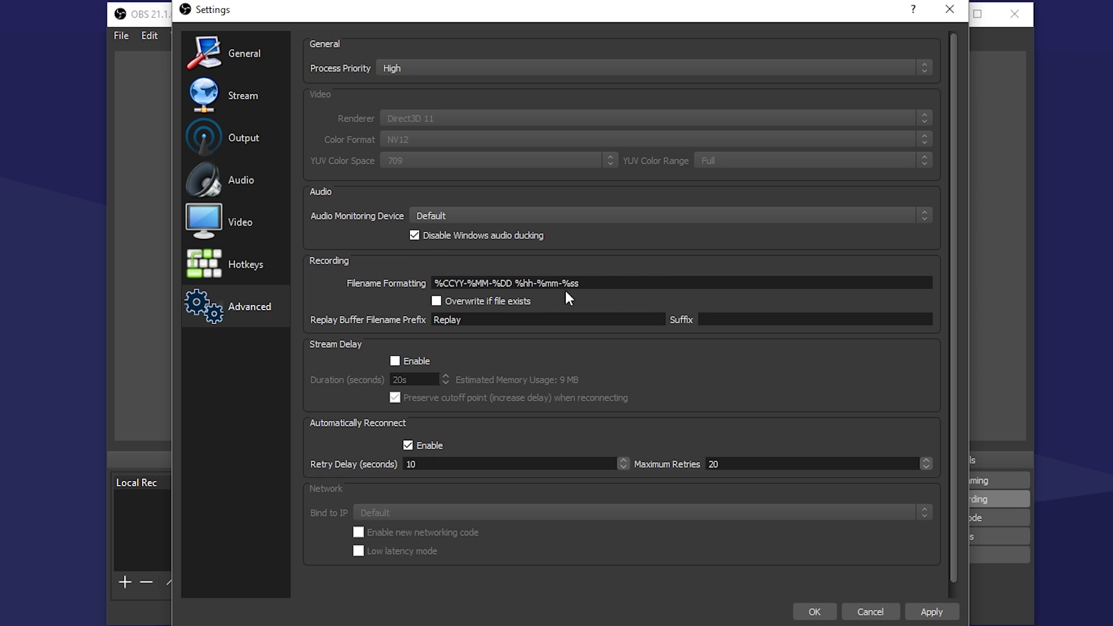
mouse_move(529, 288)
mouse_move(593, 288)
click(833, 615)
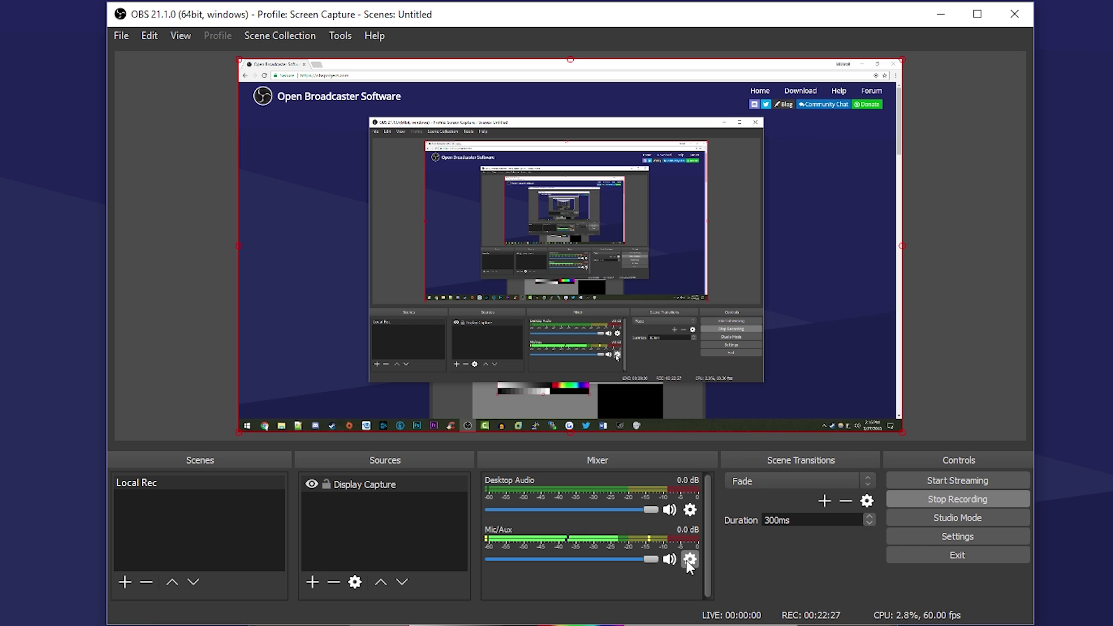
Review the advanced audio properties of Mic/Aux and Desktop Audio, including their track assignments, and close them.
click(695, 509)
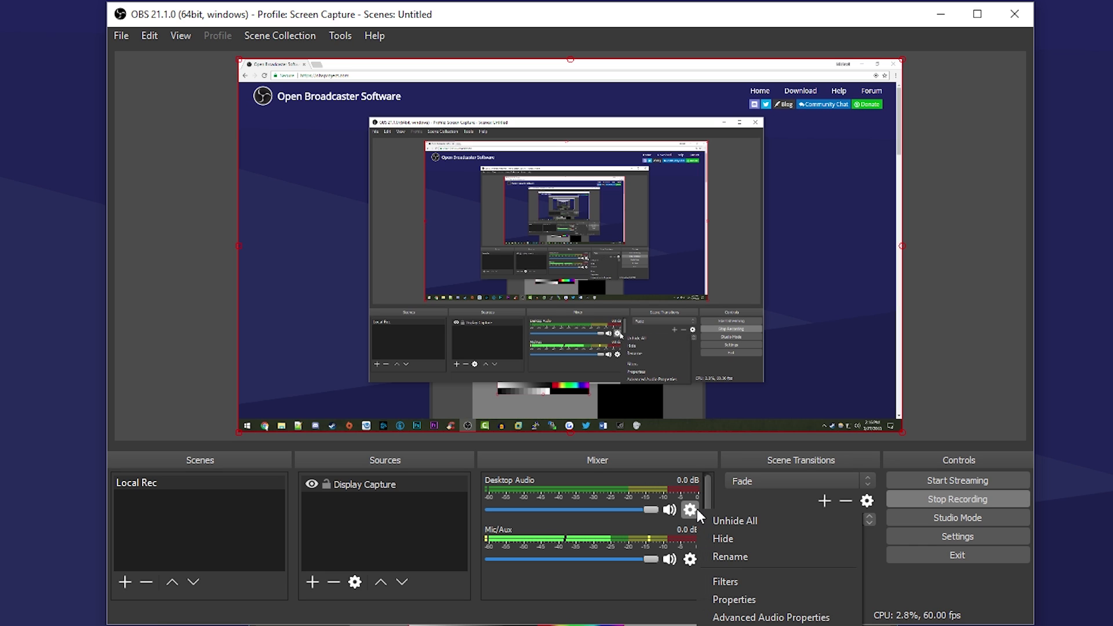
click(770, 616)
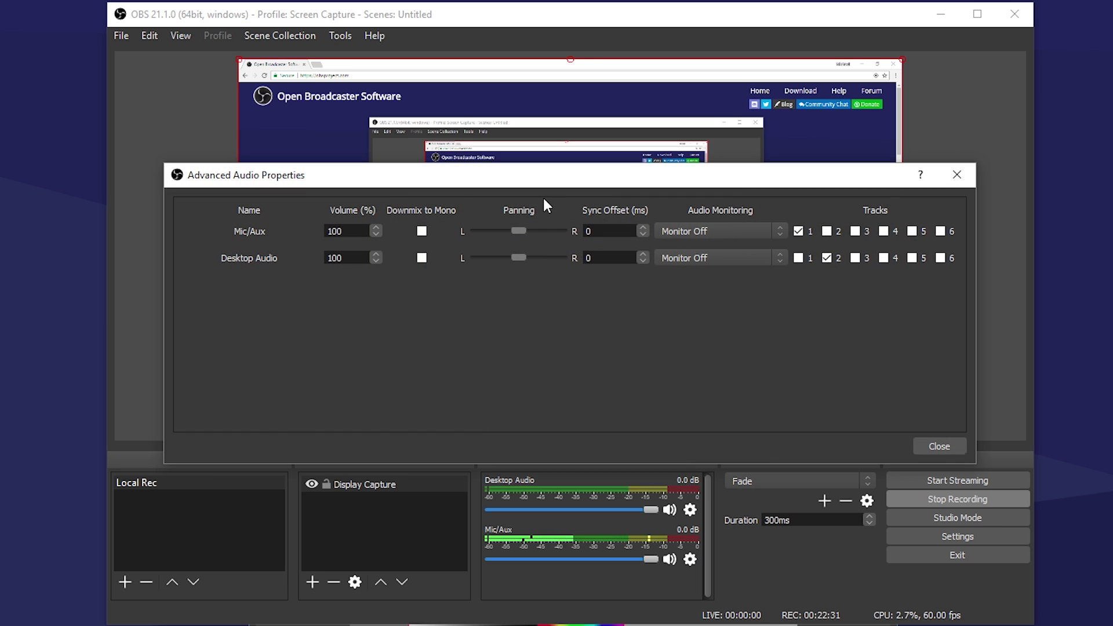
drag(524, 184, 523, 139)
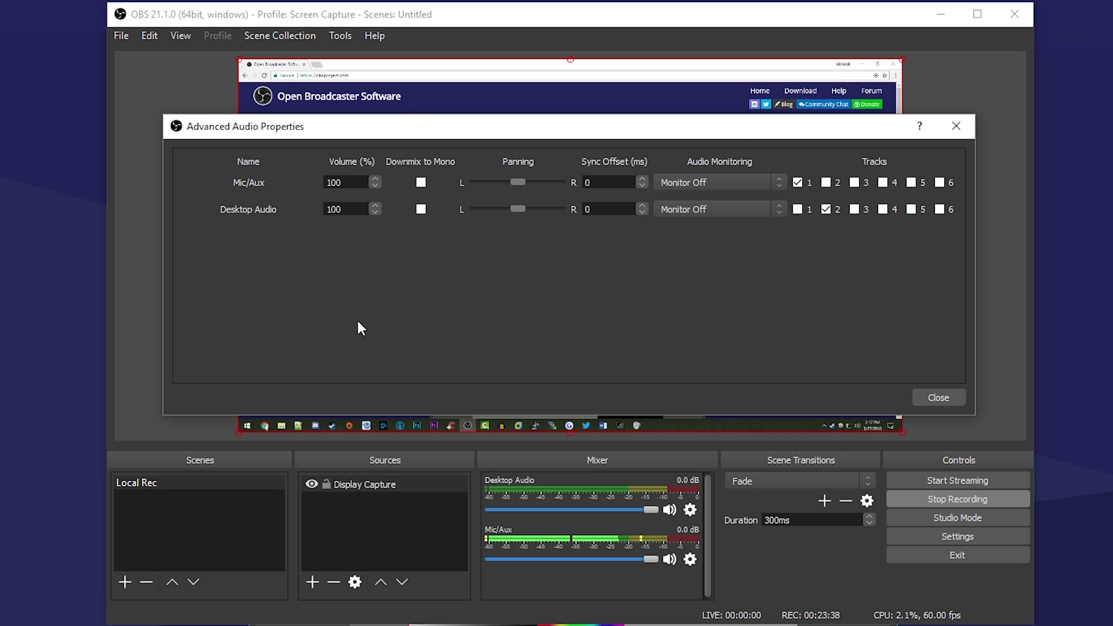
click(937, 397)
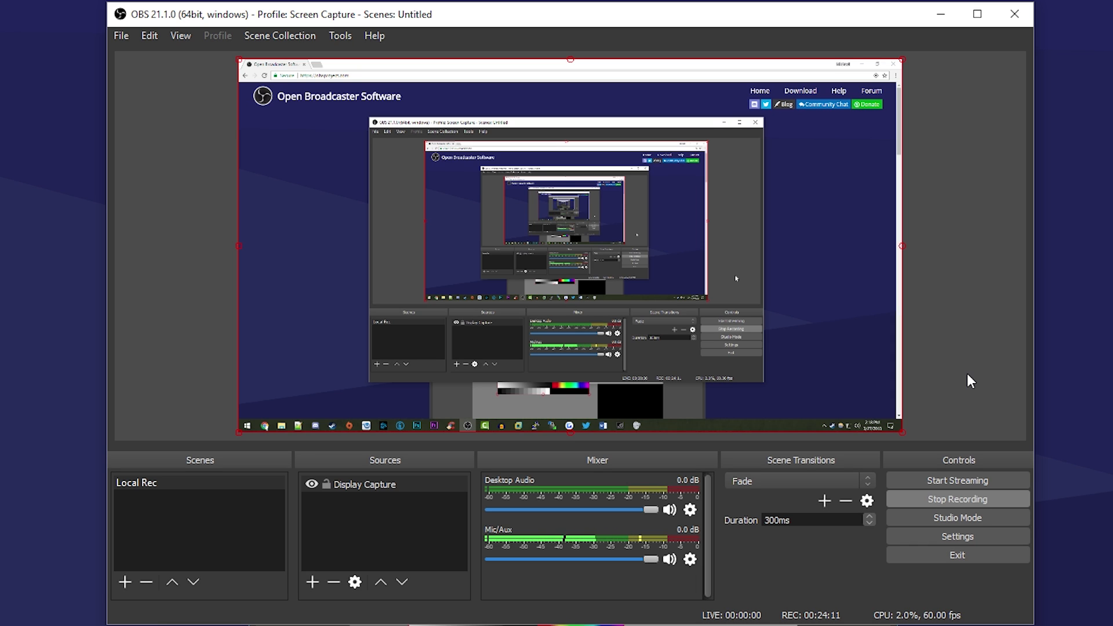
Stop the running screen recording.
click(934, 497)
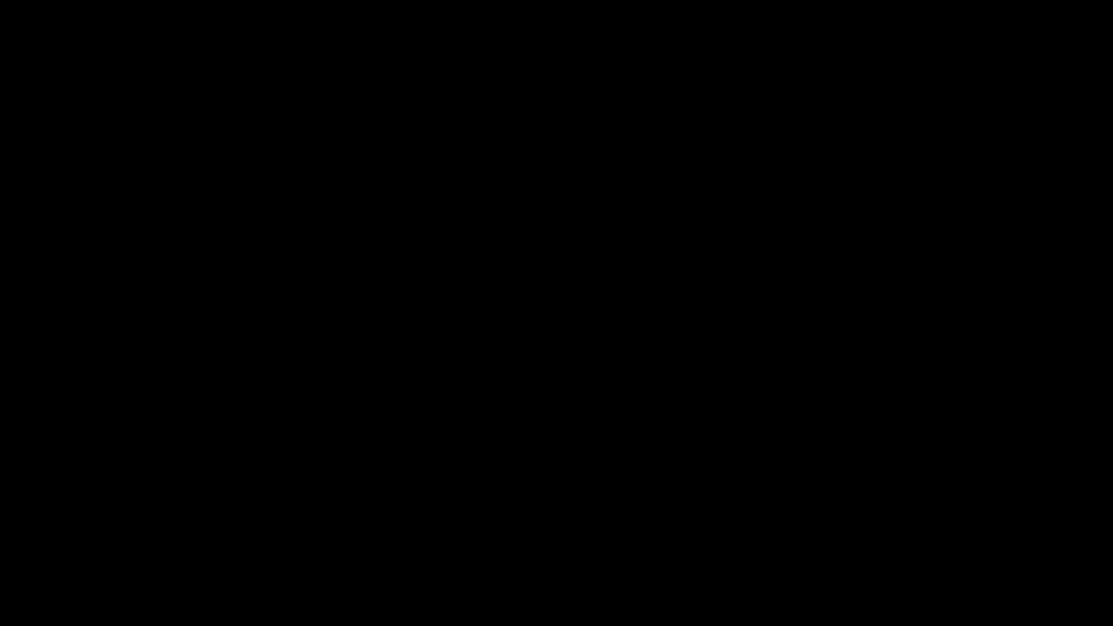